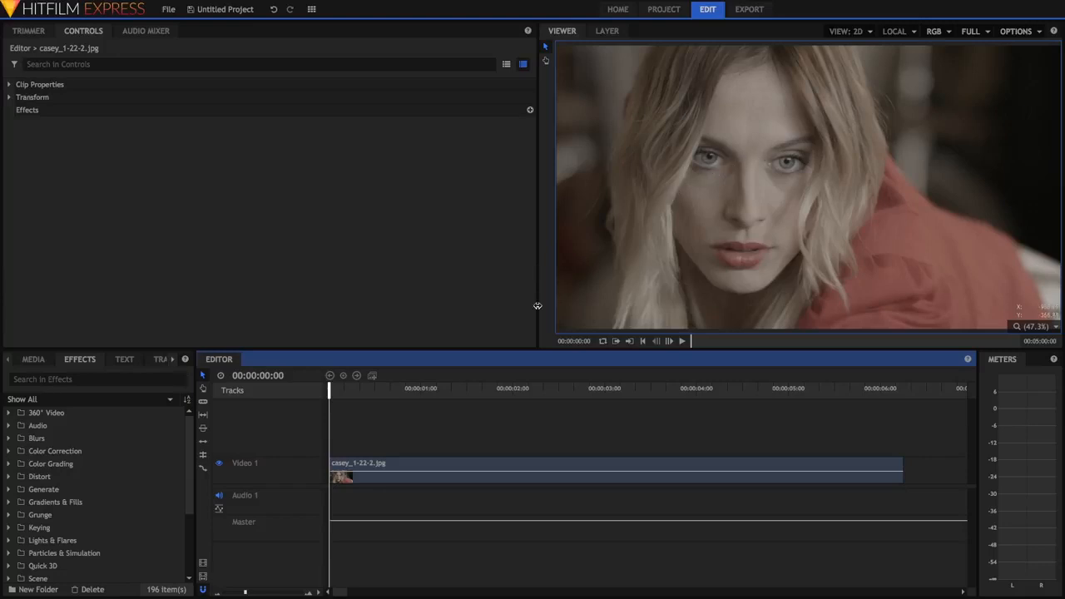
# Step: Apply the Curves effect to the casey_1-22-2.jpg clip on Video 1 and expand its settings
pyautogui.click(131, 379)
pyautogui.write('cur')
pyautogui.click(86, 426)
pyautogui.moveTo(237, 438); pyautogui.dragTo(346, 476)
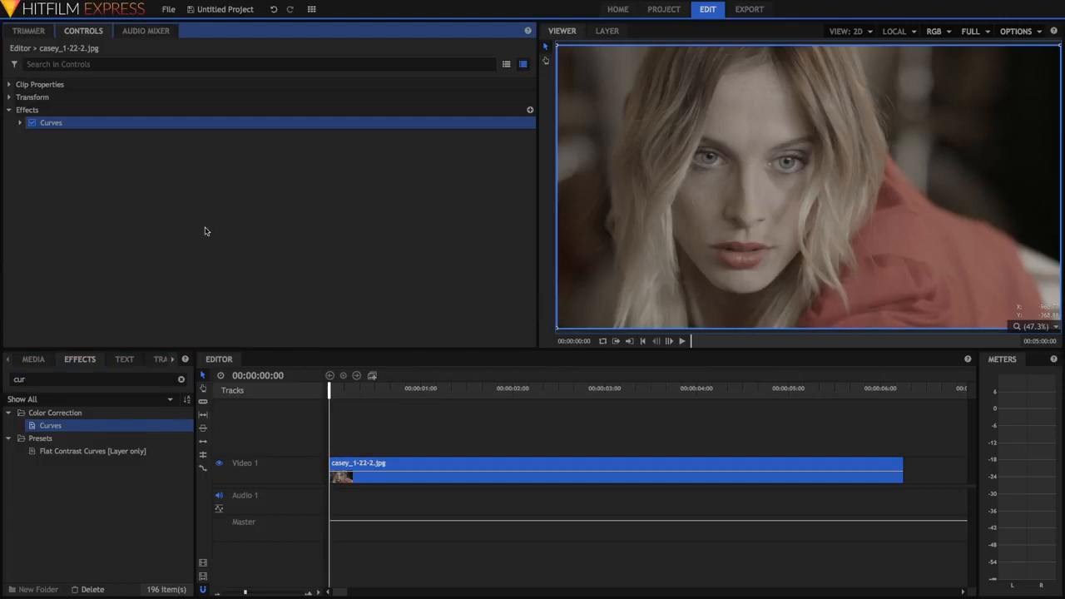
pyautogui.click(20, 123)
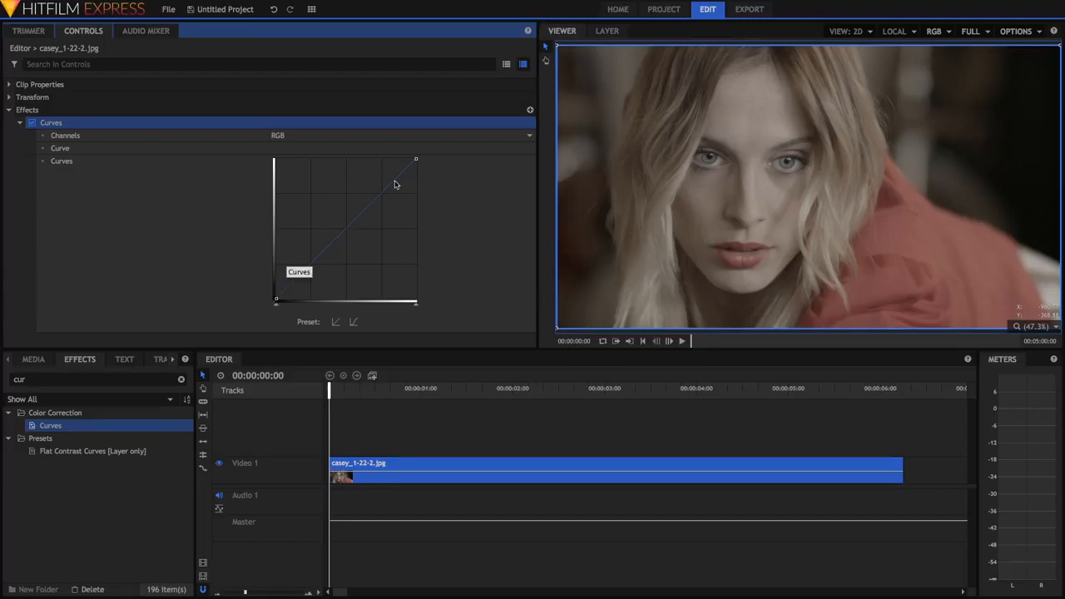
# Step: Add a midtone point to the RGB curve, raise it to brighten the image, and pull it down to darken it
pyautogui.click(331, 252)
pyautogui.moveTo(330, 253); pyautogui.dragTo(347, 192)
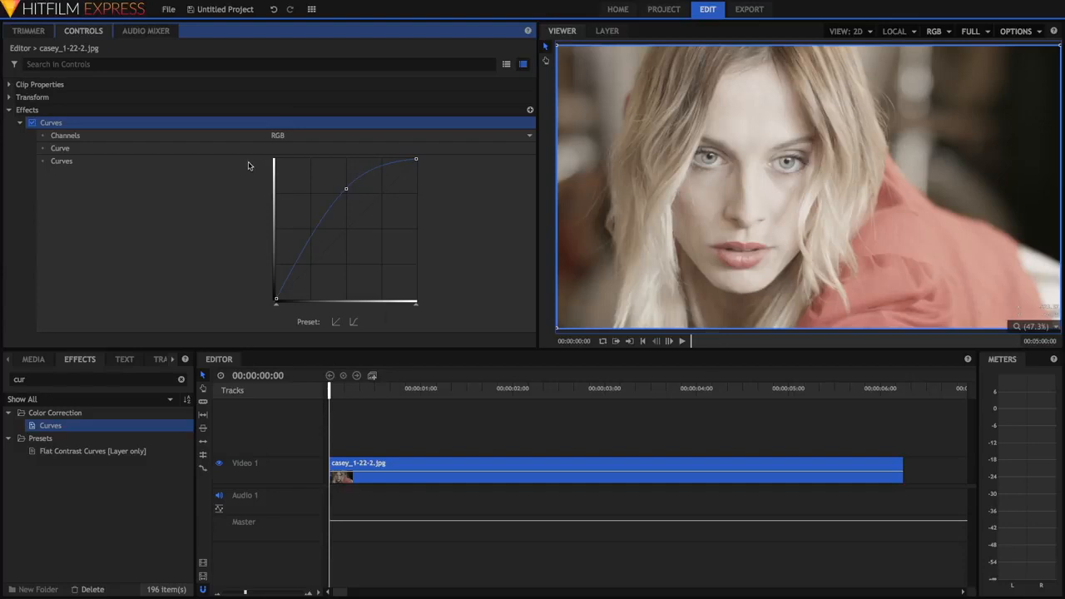
pyautogui.moveTo(347, 189); pyautogui.dragTo(347, 266)
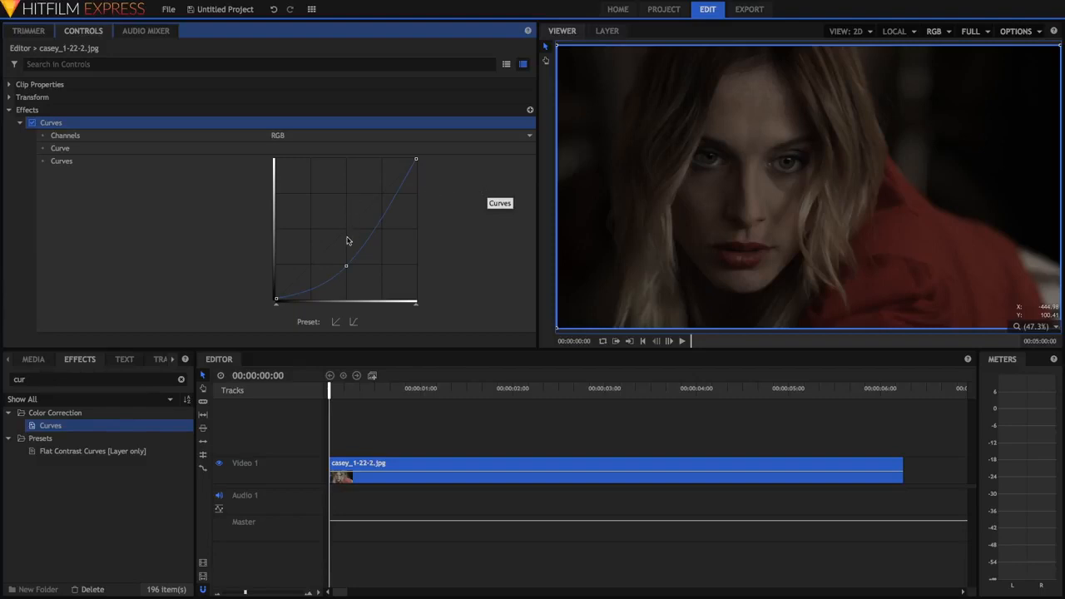
# Step: Shape the RGB curve into an S for more contrast, with a lowered shadow point and a raised highlight point
pyautogui.moveTo(346, 266); pyautogui.dragTo(312, 282)
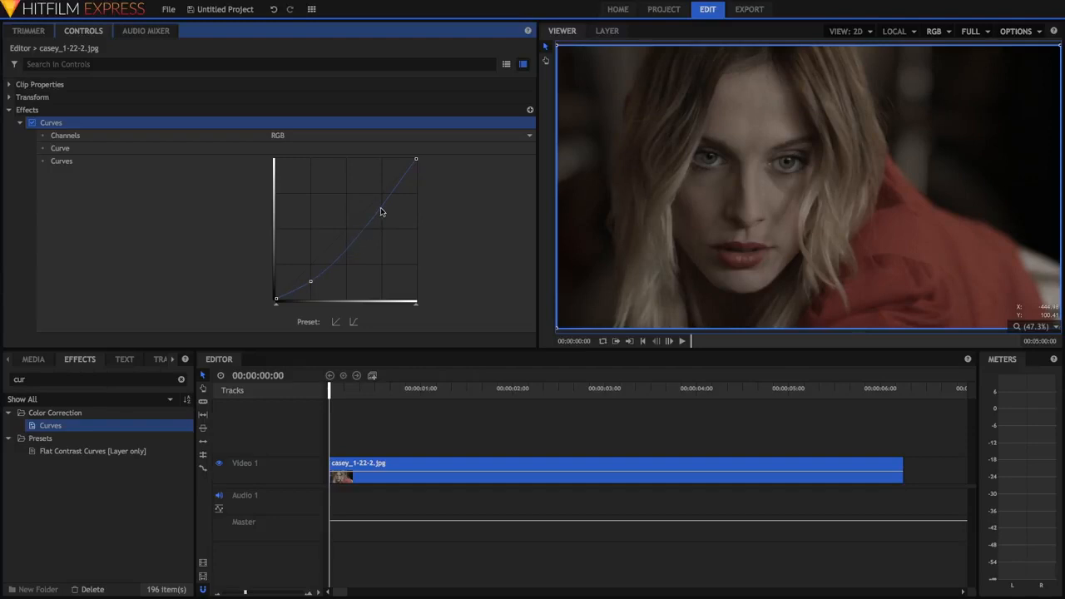
pyautogui.moveTo(381, 203); pyautogui.dragTo(379, 171)
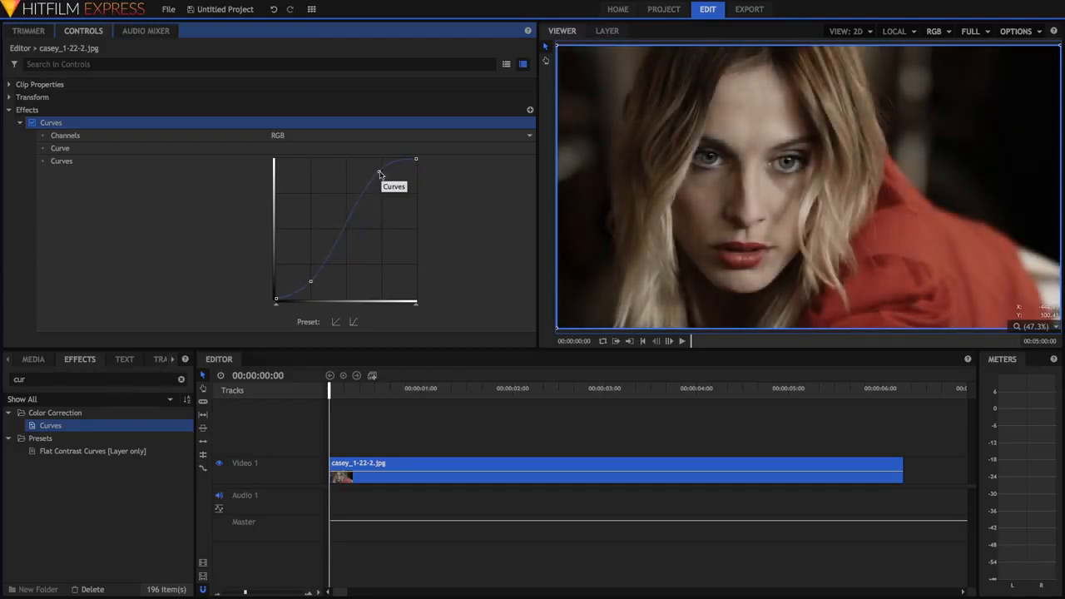
pyautogui.click(33, 123)
pyautogui.click(33, 123)
pyautogui.moveTo(378, 172); pyautogui.dragTo(362, 175)
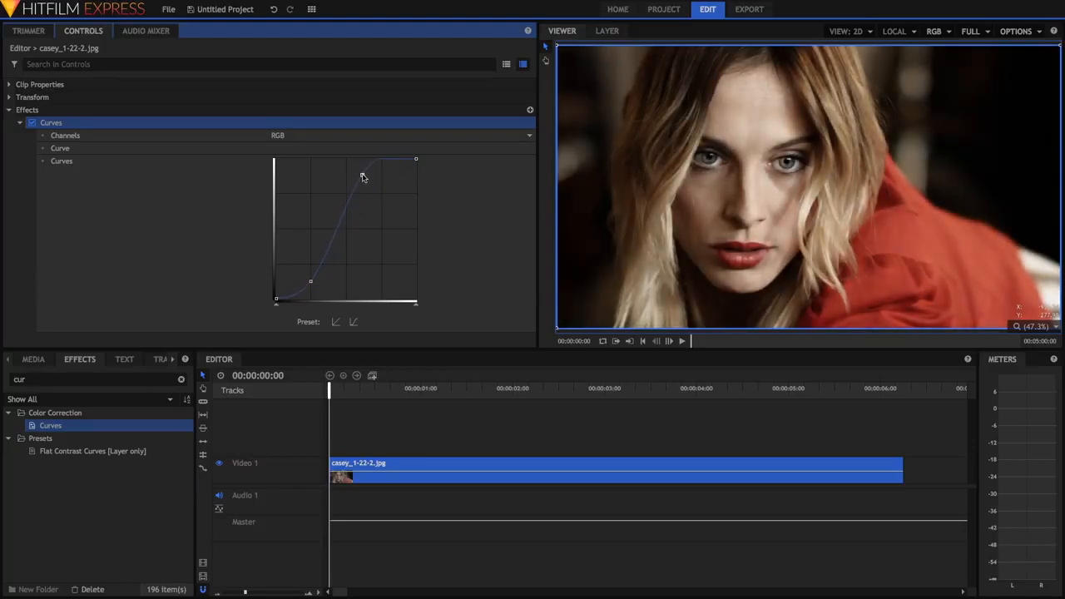
pyautogui.moveTo(311, 281); pyautogui.dragTo(314, 274)
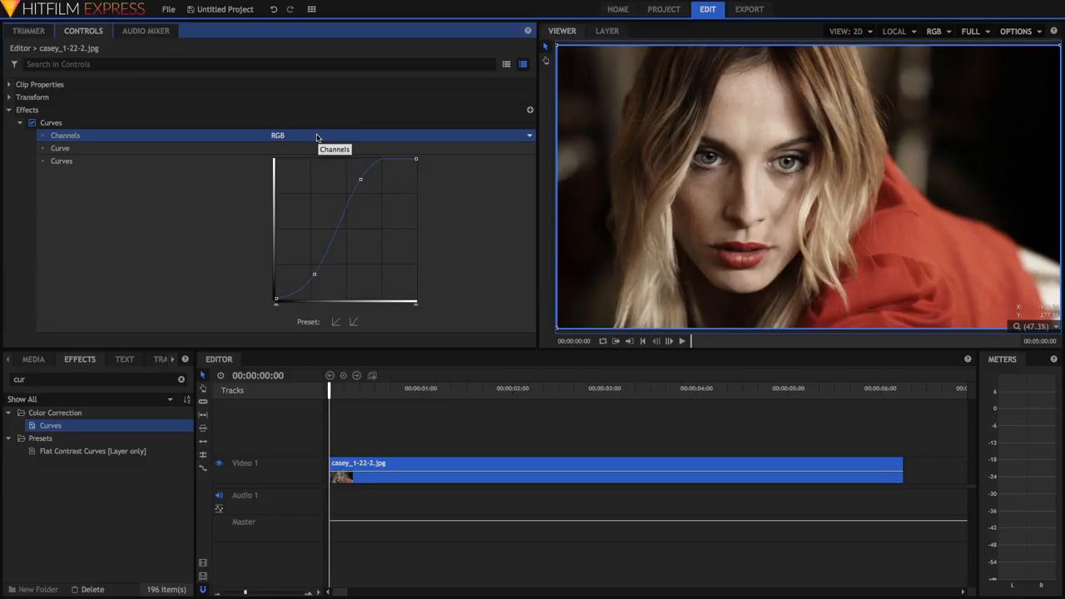
# Step: Switch Curves to the Red channel, try lowering its midtones, and remove that midpoint from the curve
pyautogui.click(316, 137)
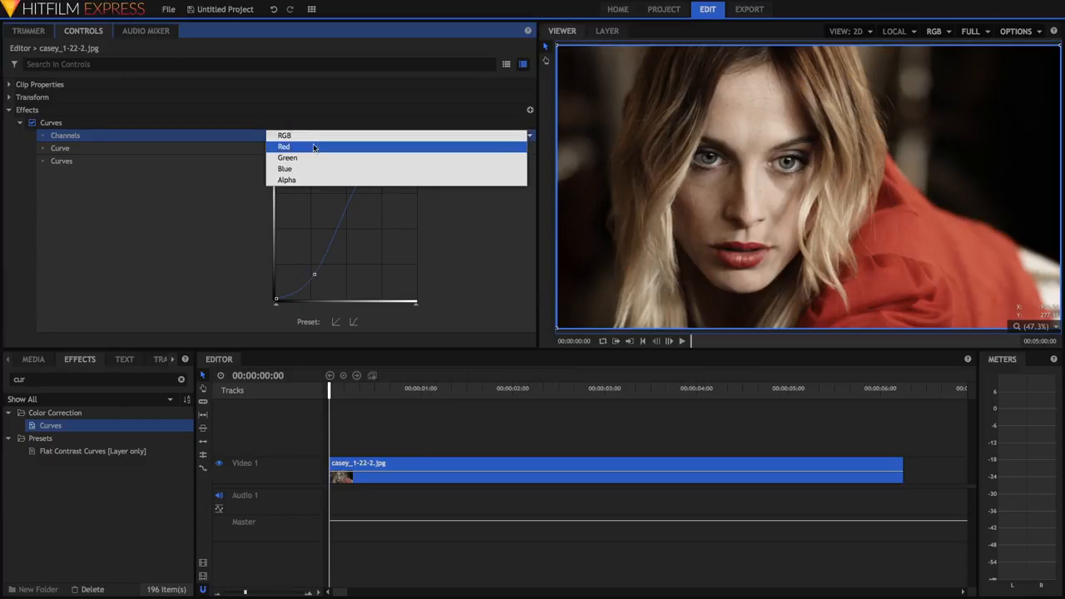
pyautogui.click(314, 147)
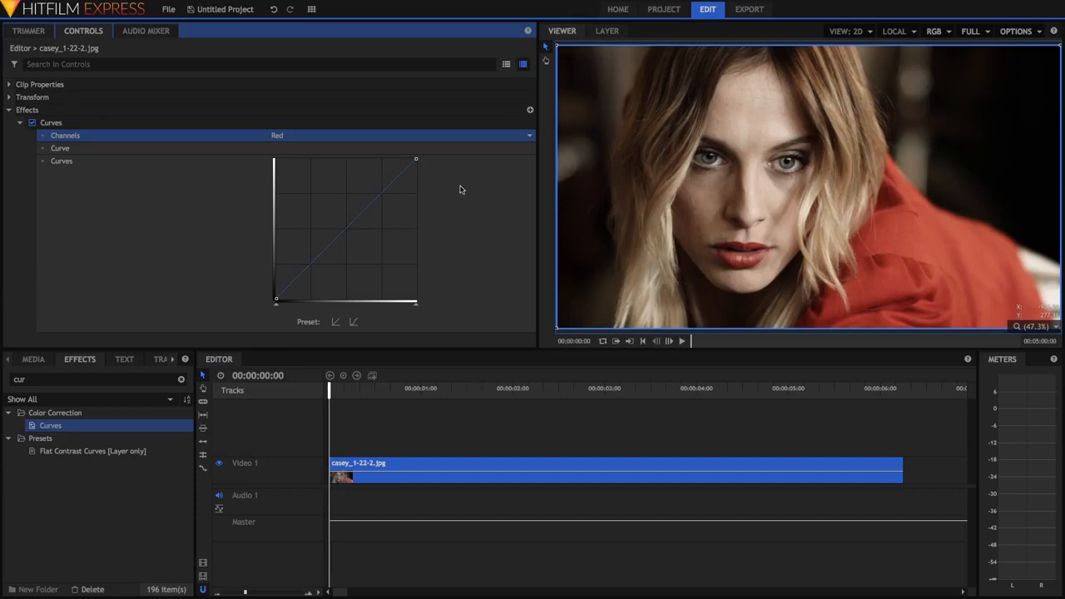
pyautogui.moveTo(347, 226); pyautogui.dragTo(345, 256)
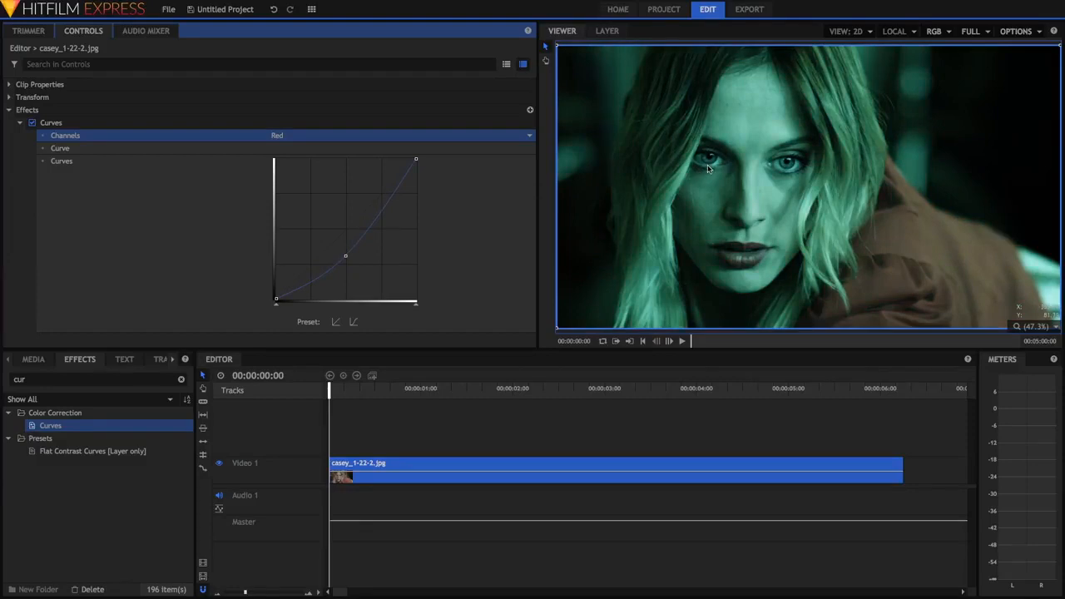
pyautogui.moveTo(346, 256); pyautogui.dragTo(647, 201)
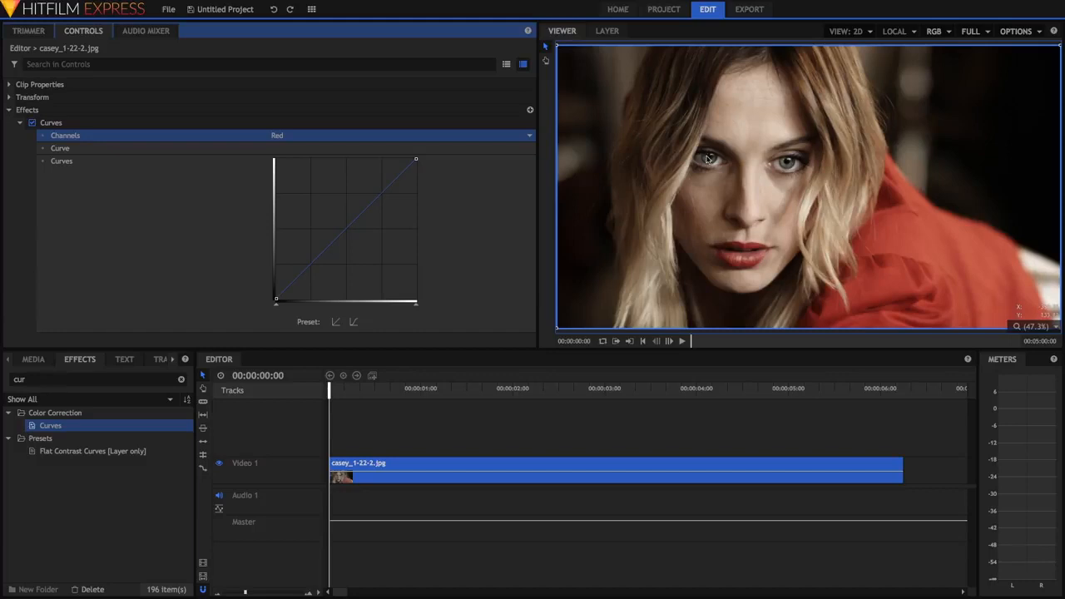
# Step: Give the Red curve a gentle S shape with a highlight point and a slightly lowered shadow point
pyautogui.click(379, 200)
pyautogui.moveTo(309, 271); pyautogui.dragTo(309, 278)
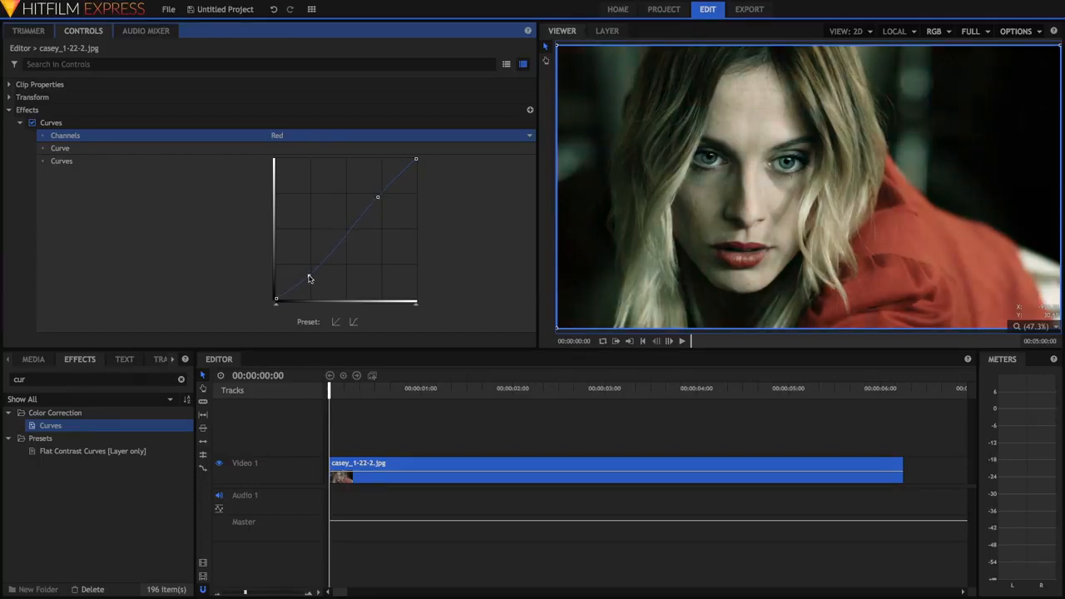
pyautogui.moveTo(309, 278); pyautogui.dragTo(323, 261)
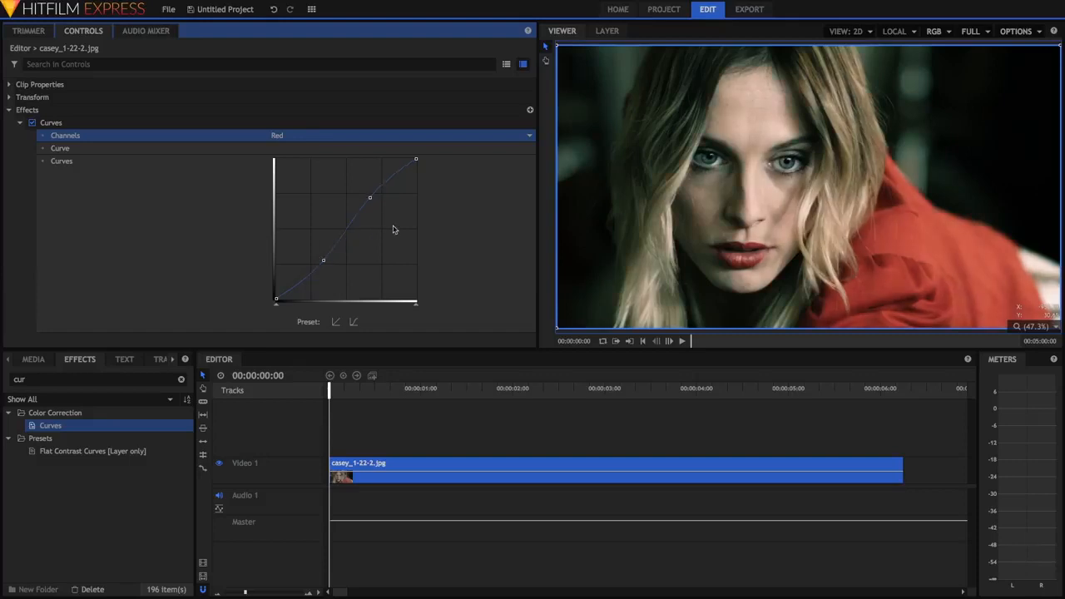
# Step: Give the Green channel a slight S-curve with shadow and highlight points, and compare the image with Curves off and on
pyautogui.click(415, 137)
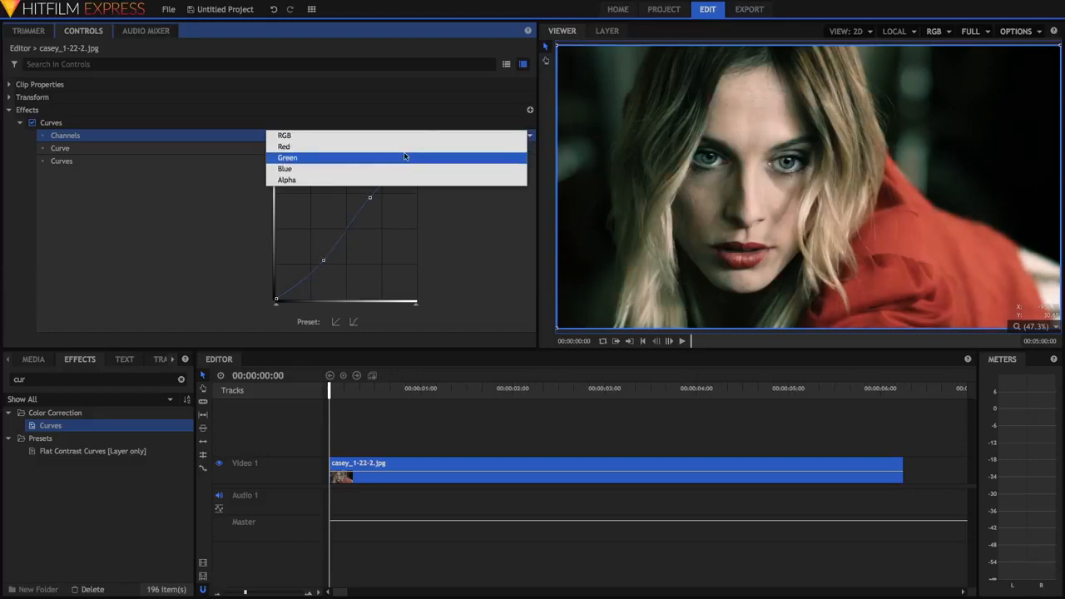
pyautogui.click(405, 157)
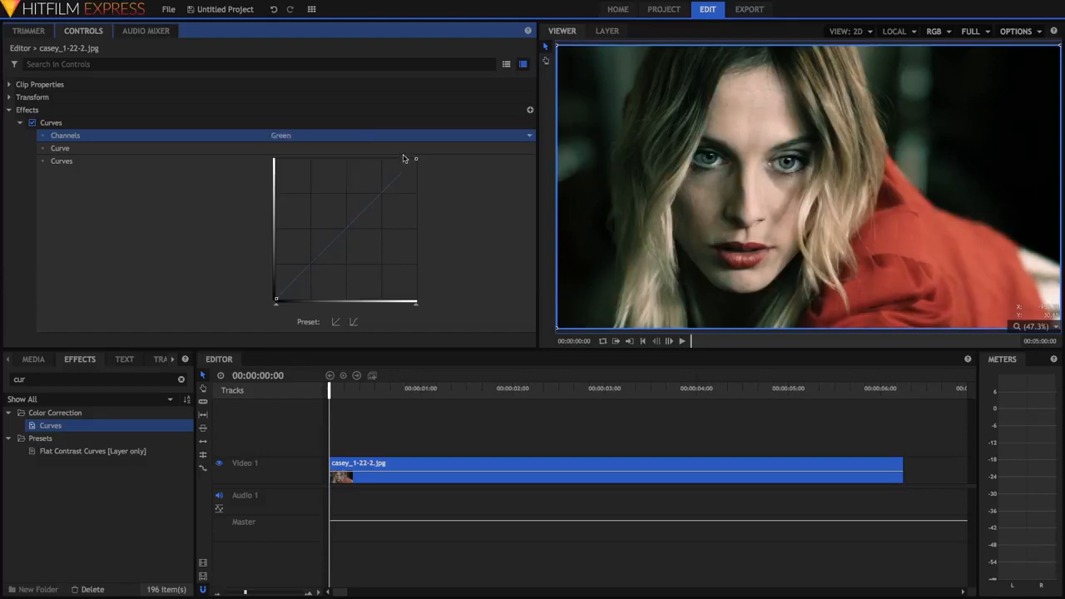
pyautogui.click(311, 267)
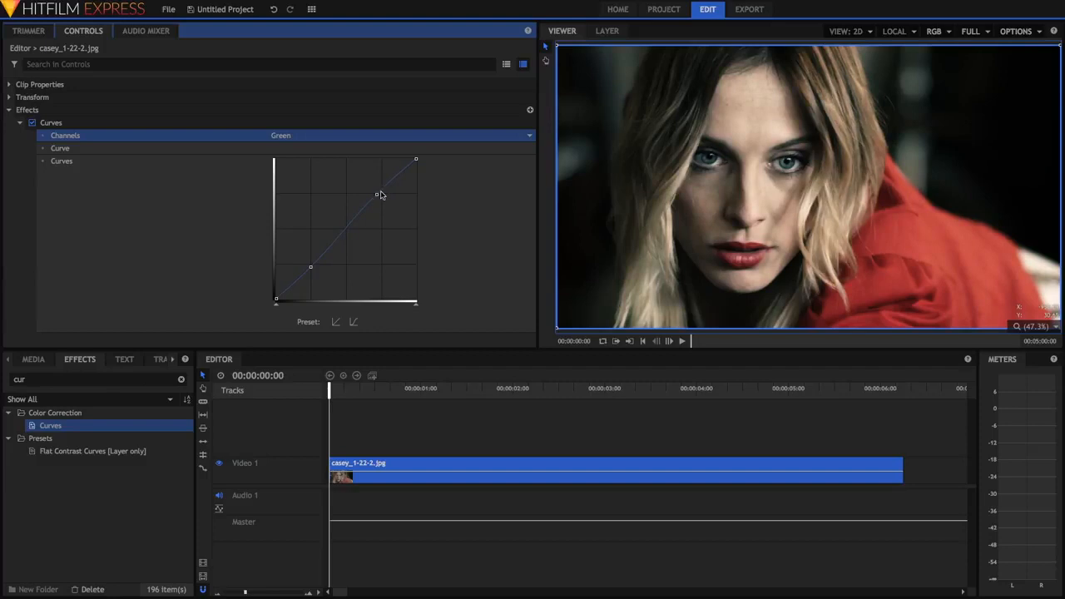
pyautogui.click(33, 124)
pyautogui.click(33, 123)
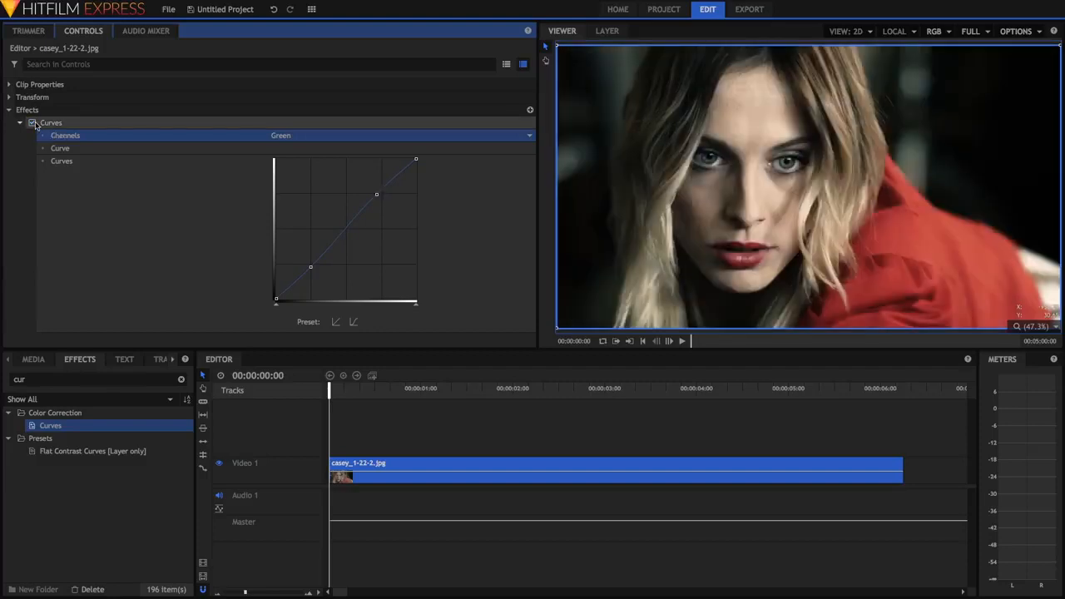
# Step: Fine-tune the Red and Green curves against each other by nudging their shadow and highlight points
pyautogui.click(324, 137)
pyautogui.click(316, 146)
pyautogui.moveTo(324, 262); pyautogui.dragTo(313, 269)
pyautogui.click(326, 136)
pyautogui.click(324, 159)
pyautogui.click(324, 136)
pyautogui.click(316, 147)
pyautogui.click(324, 136)
pyautogui.click(325, 158)
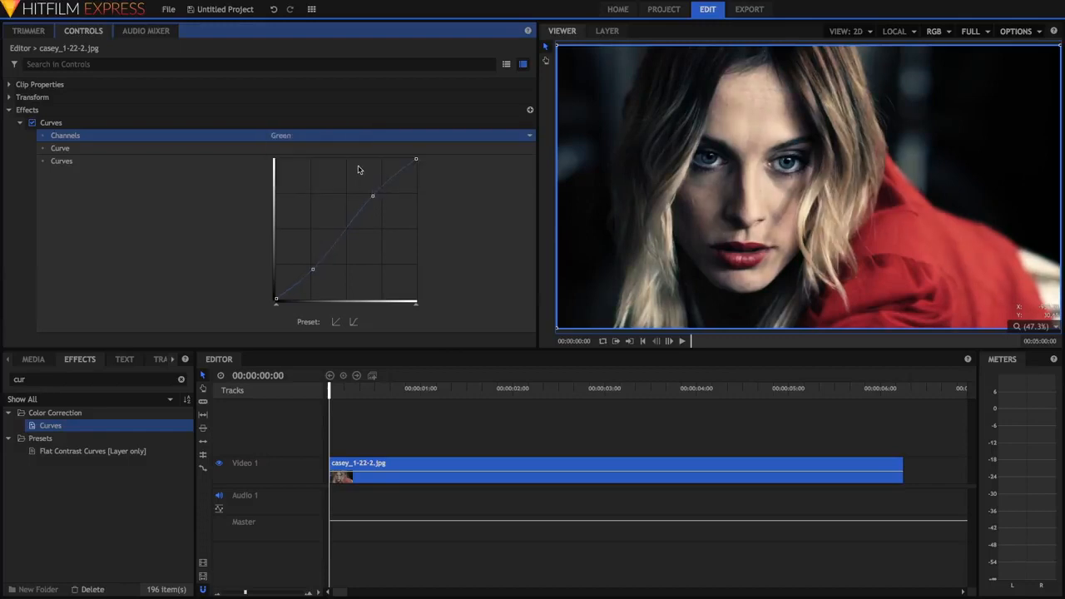
# Step: Compare the image with and without the Curves effect and review the Red channel's curve
pyautogui.click(32, 123)
pyautogui.click(33, 123)
pyautogui.click(33, 123)
pyautogui.click(339, 138)
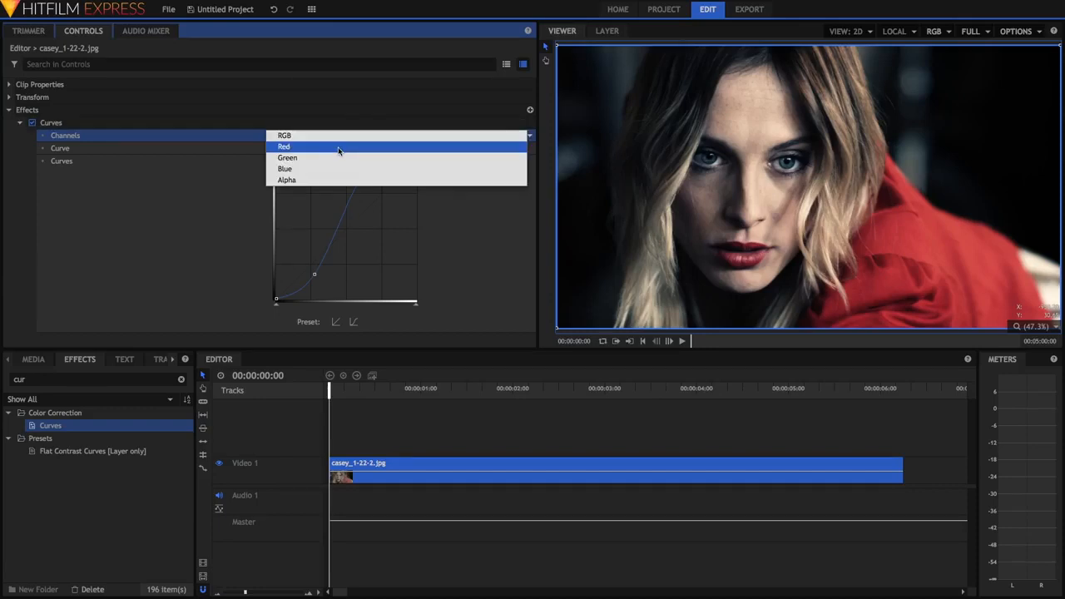
pyautogui.click(340, 146)
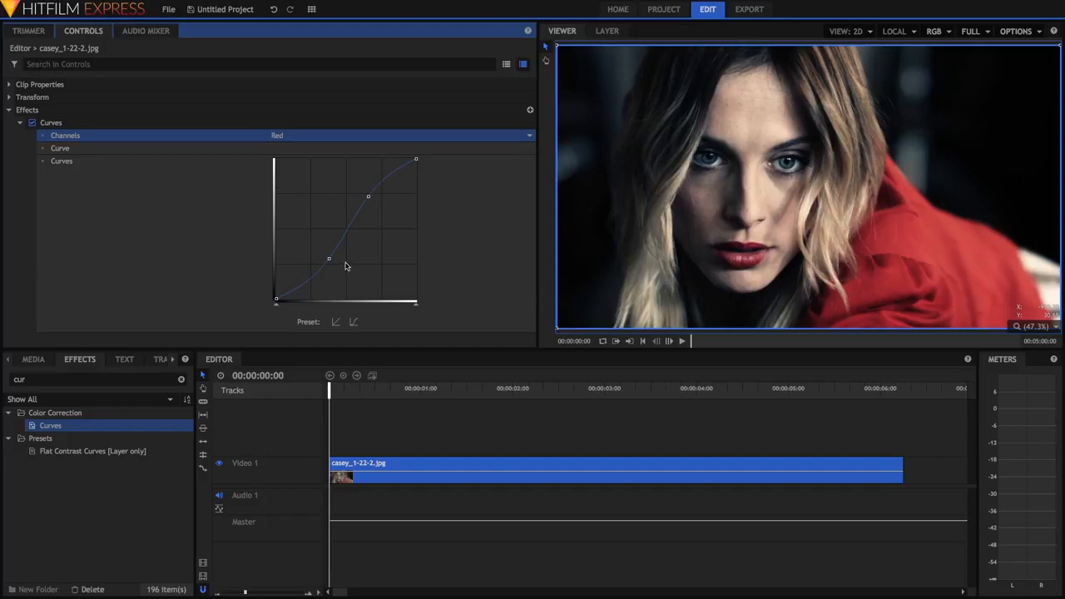
# Step: Try raising the Blue curve's shadows and lowering its highlights, and undo the latest changes
pyautogui.click(333, 138)
pyautogui.click(328, 158)
pyautogui.moveTo(307, 267); pyautogui.dragTo(308, 263)
pyautogui.moveTo(367, 203); pyautogui.dragTo(370, 211)
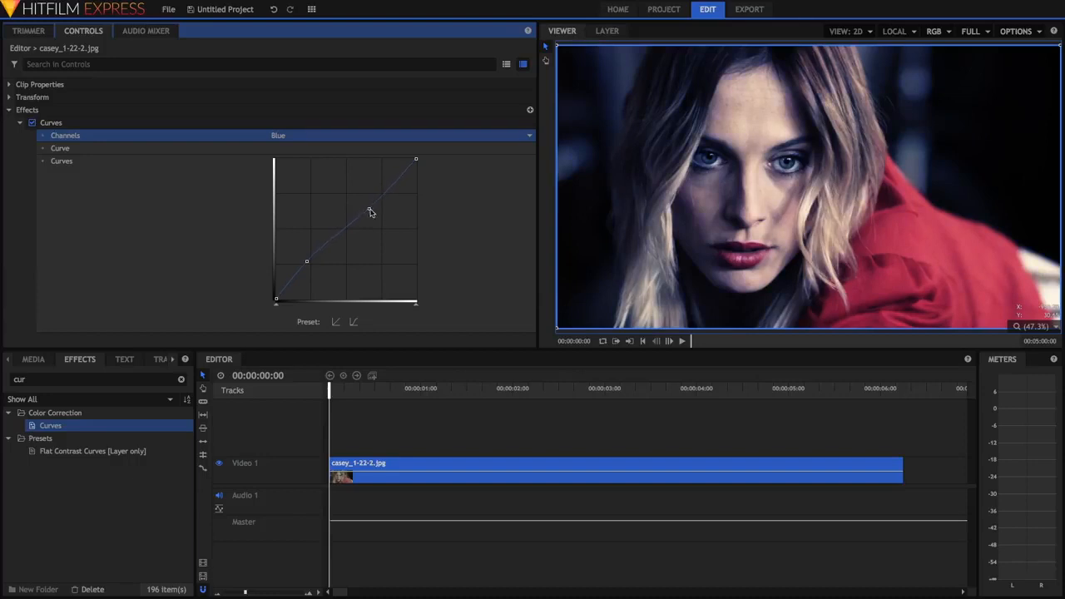
pyautogui.hotkey('ctrl', 'z')
pyautogui.hotkey('ctrl', 'z')
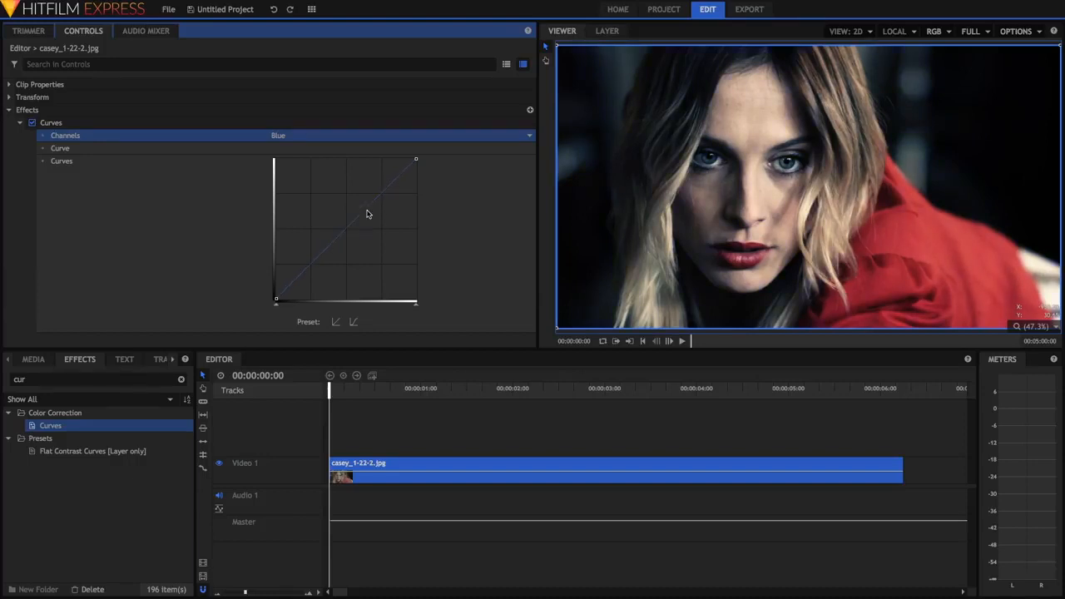
pyautogui.hotkey('ctrl', 'z')
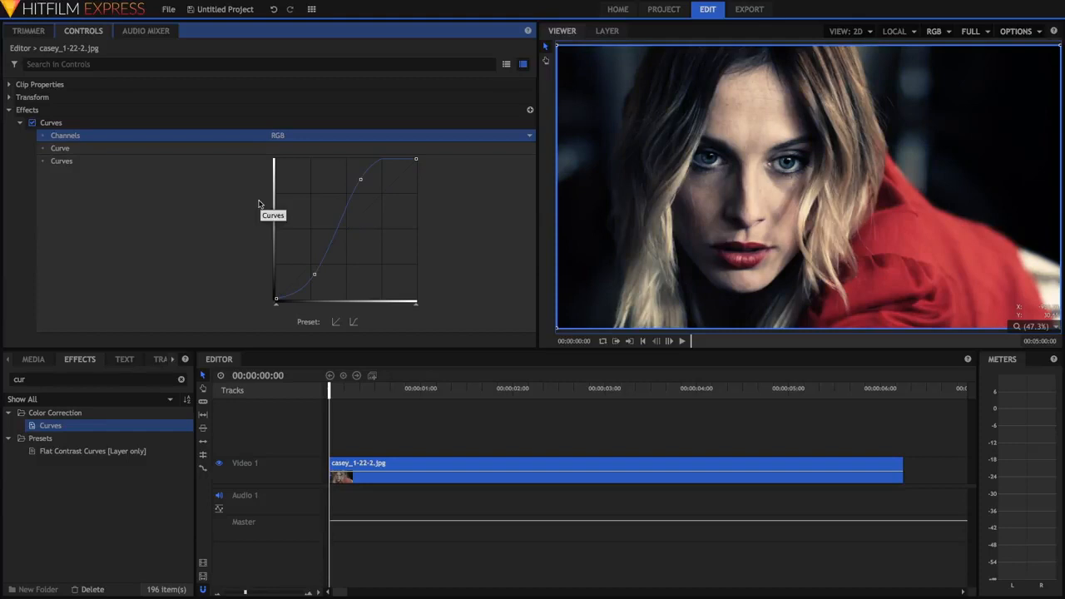